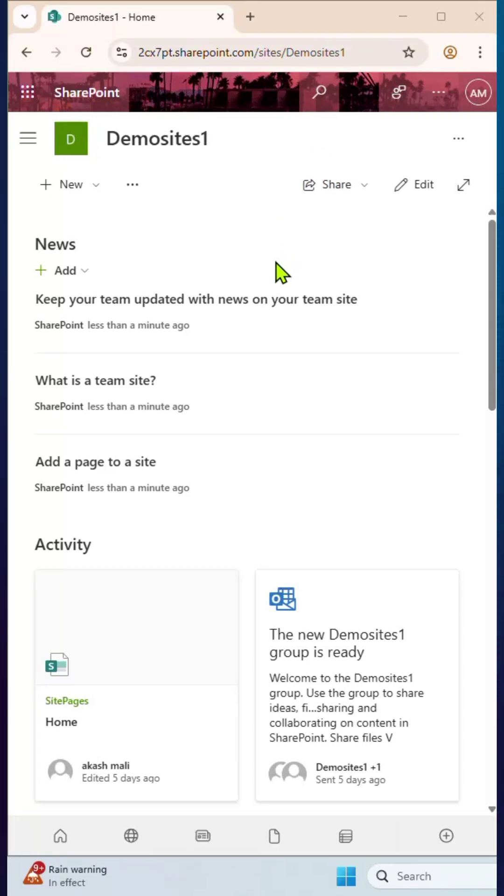
scroll(276, 263, down, 1)
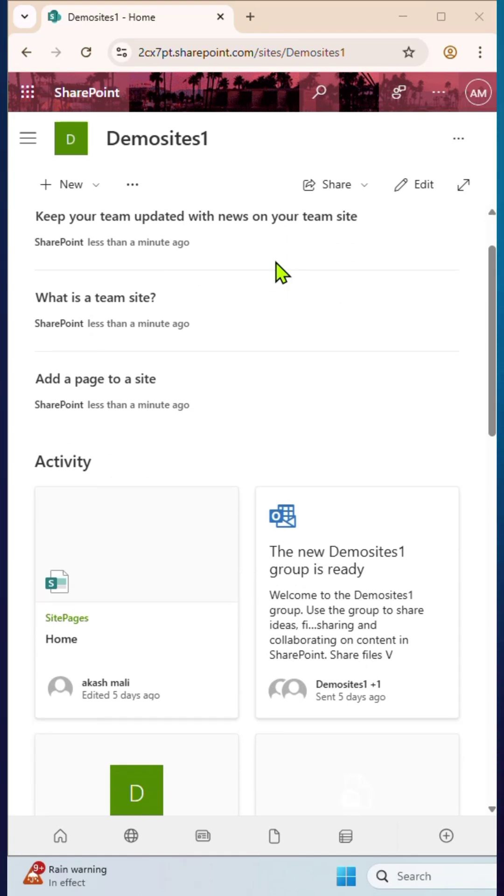
scroll(275, 262, up, 1)
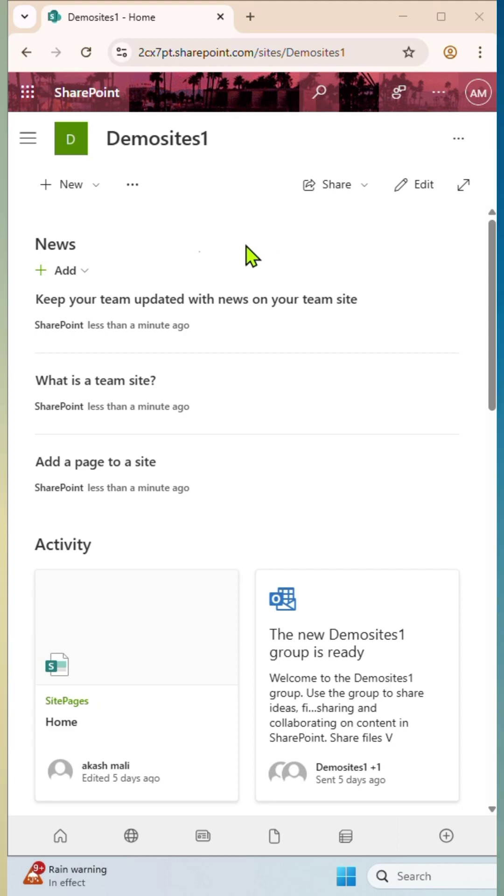
Start a new site page for Demosites1 from the New menu, using the Blank template
click(69, 200)
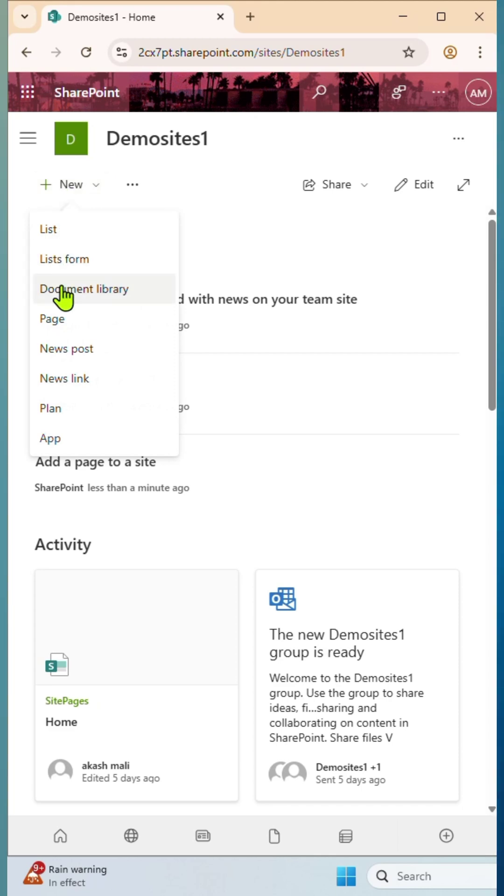
click(59, 324)
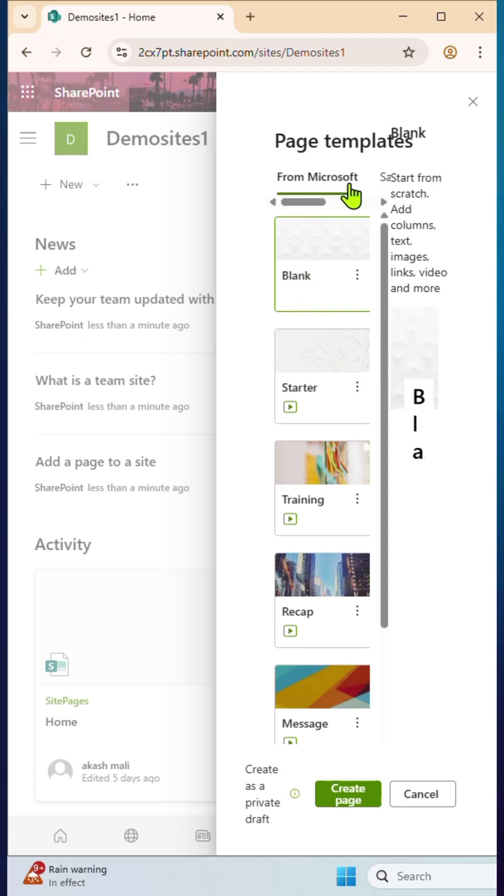
scroll(336, 340, down, 3)
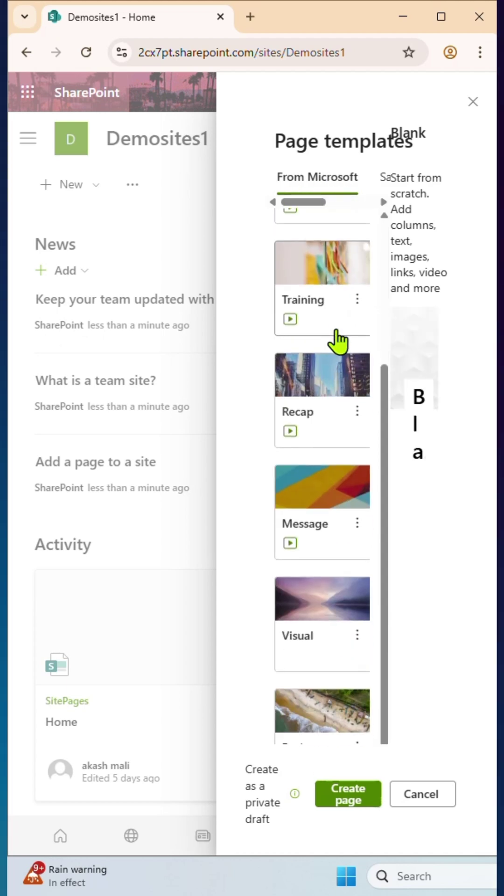
scroll(338, 342, up, 3)
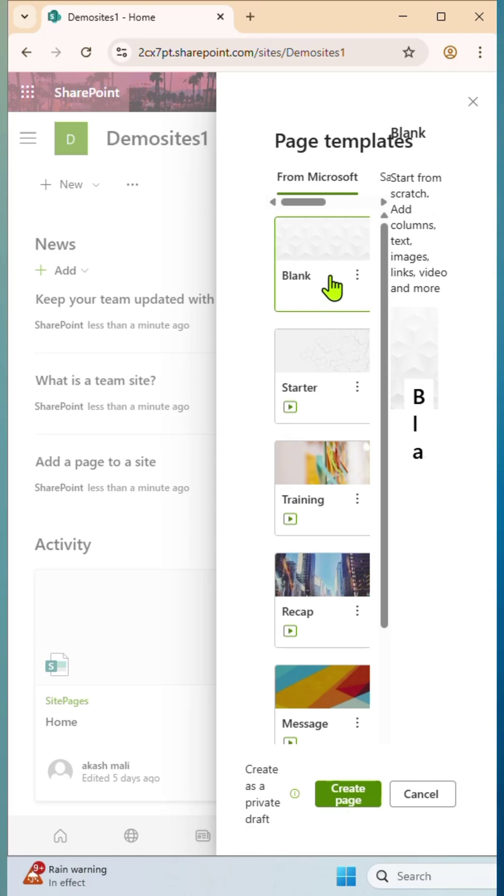
Create the Blank page and title it 'Home Page'
click(352, 804)
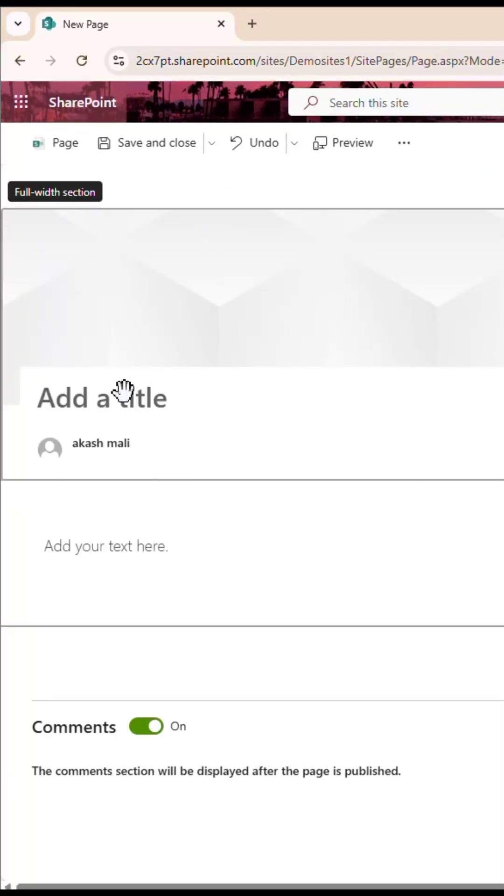
click(62, 147)
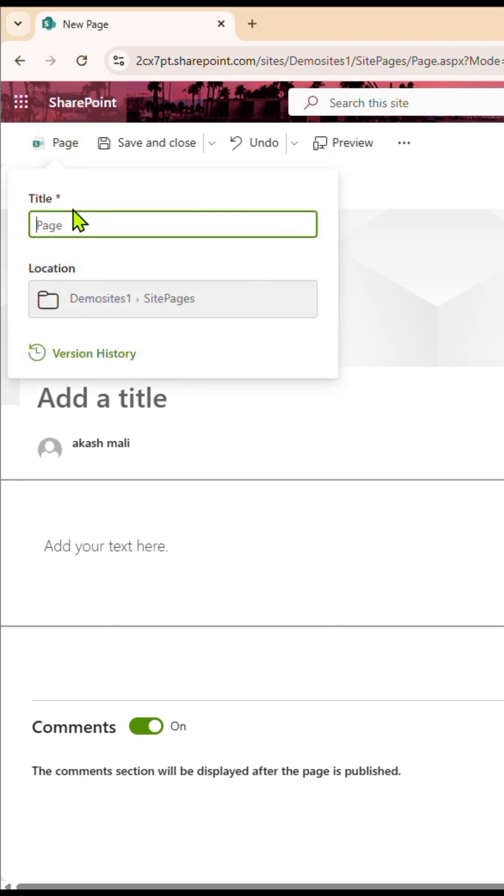
text(Home Page)
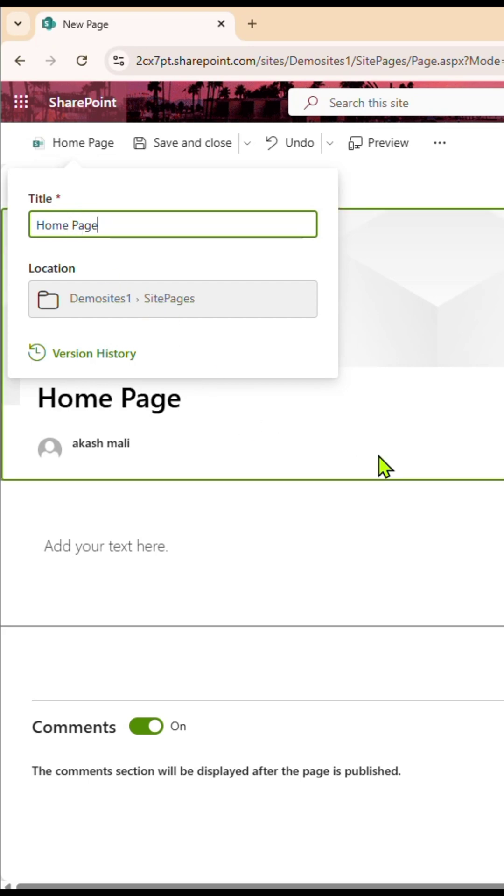
click(380, 466)
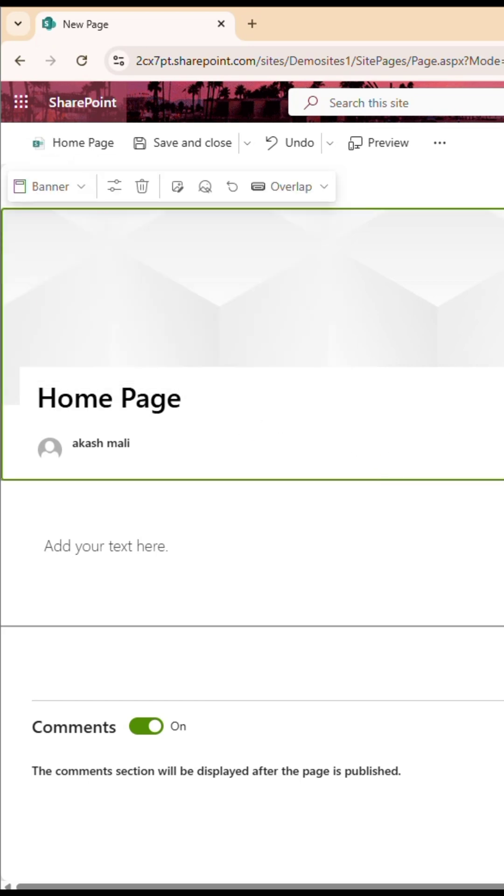
Delete the empty text section below the Home Page title
click(427, 560)
click(210, 620)
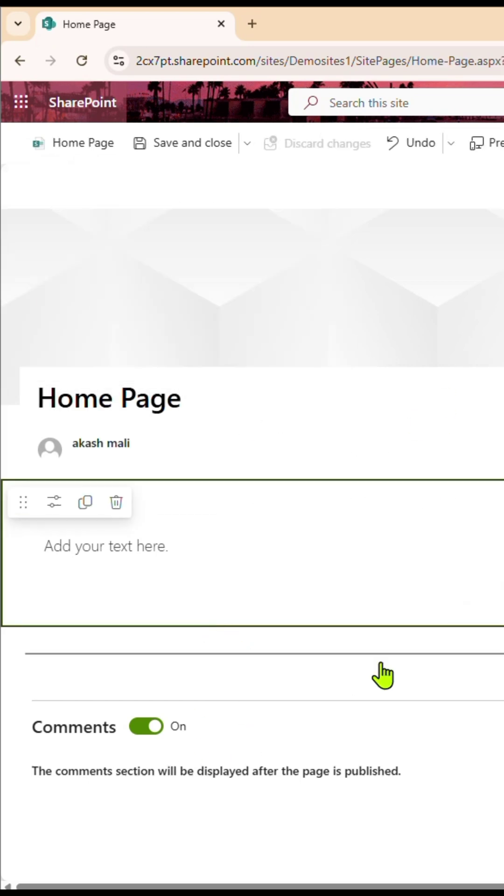
click(117, 502)
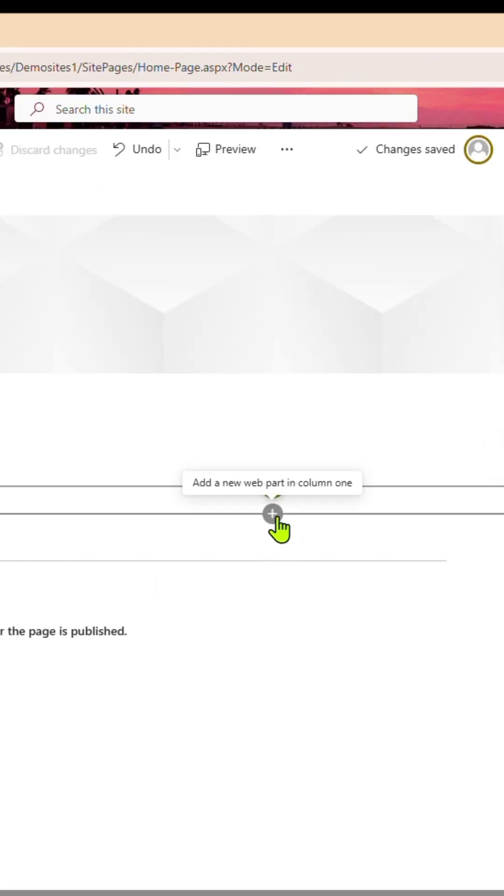
Add a YouTube web part in column one, with a File and media web part below it
click(273, 515)
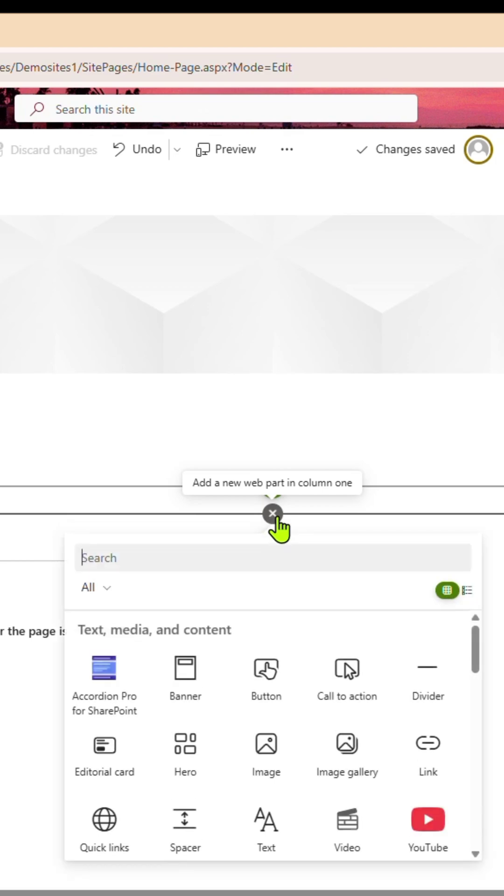
click(244, 515)
scroll(135, 720, down, 1)
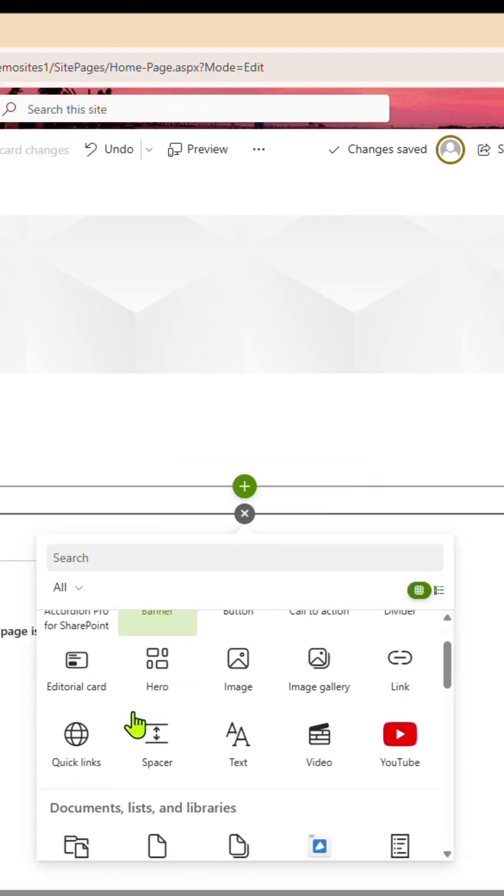
click(398, 753)
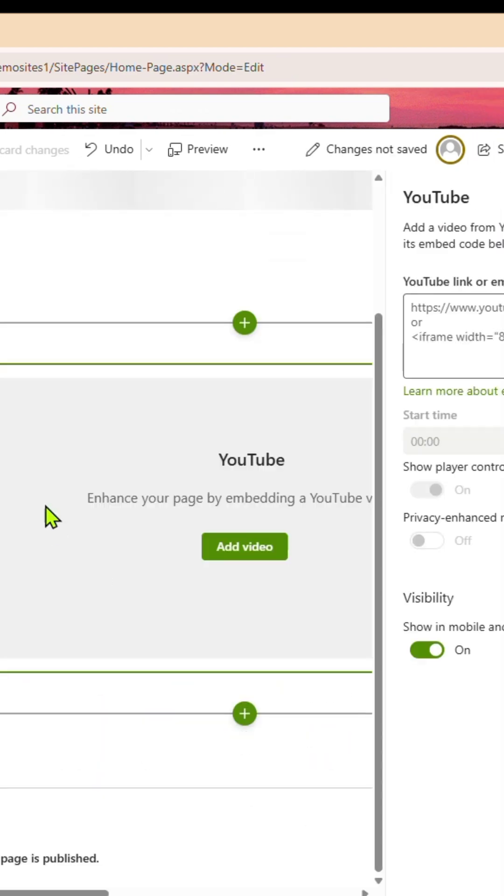
click(245, 714)
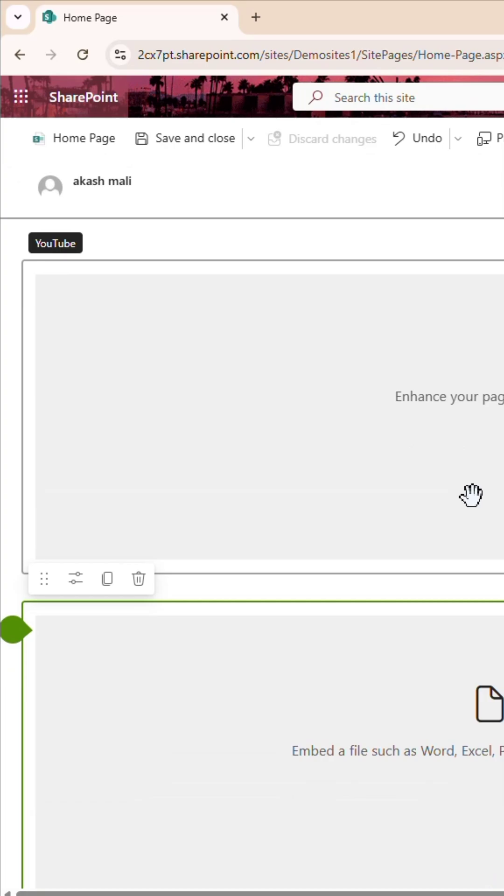
scroll(470, 494, down, 3)
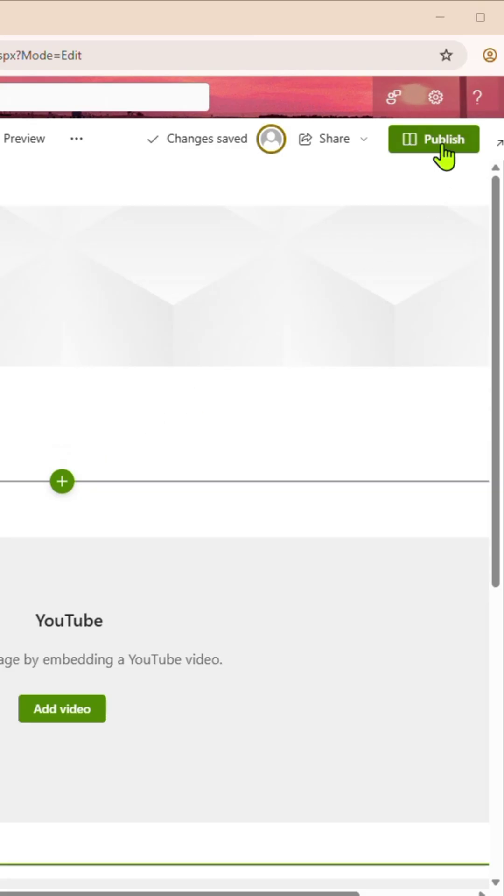
Publish Home Page for everyone on the site
click(443, 144)
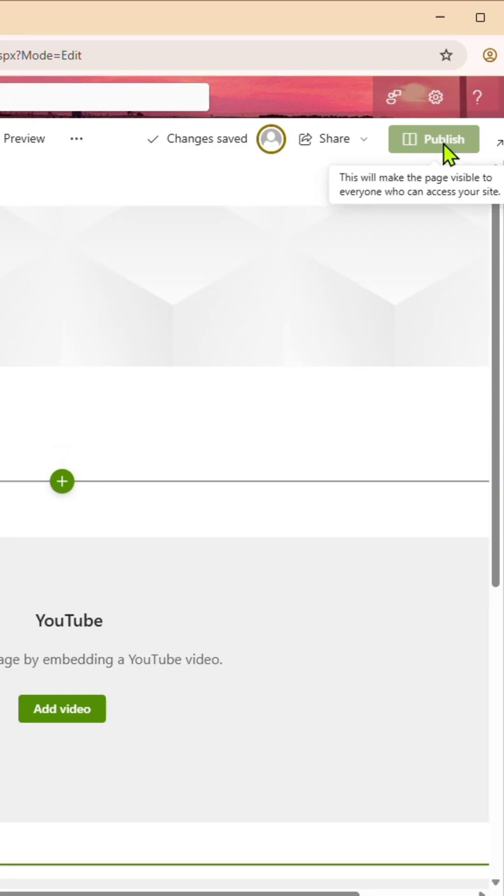